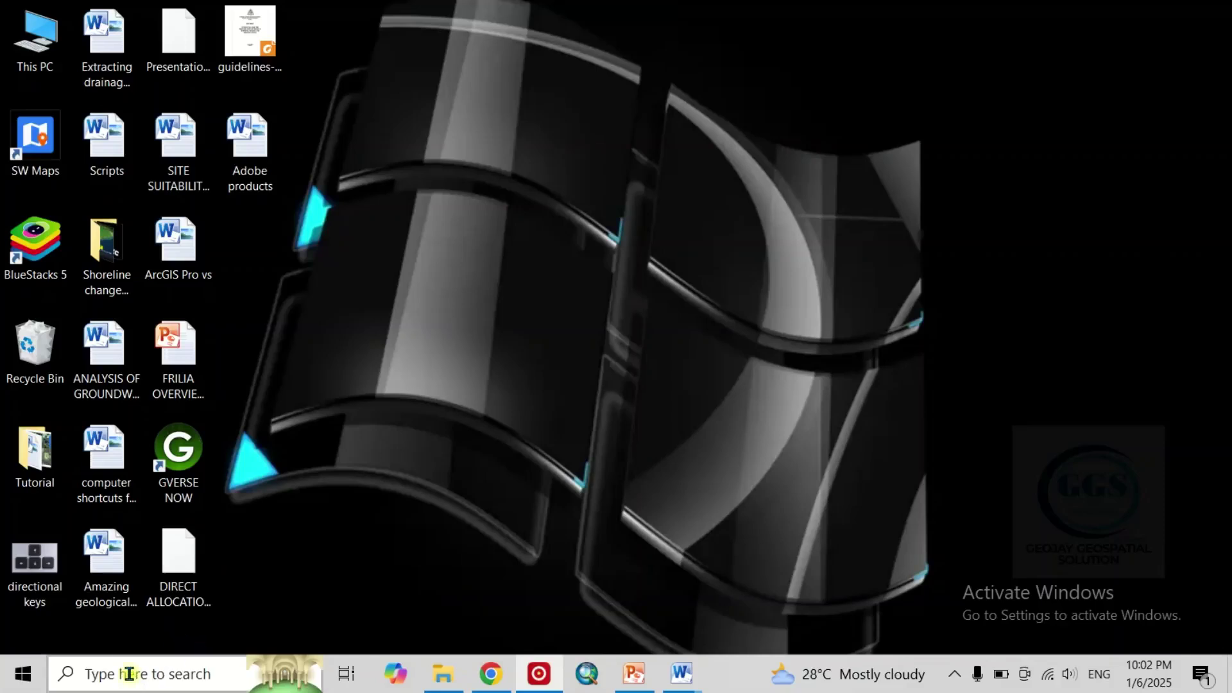
- Search Windows for 'micros' to bring up Microsoft Store
click(116, 676)
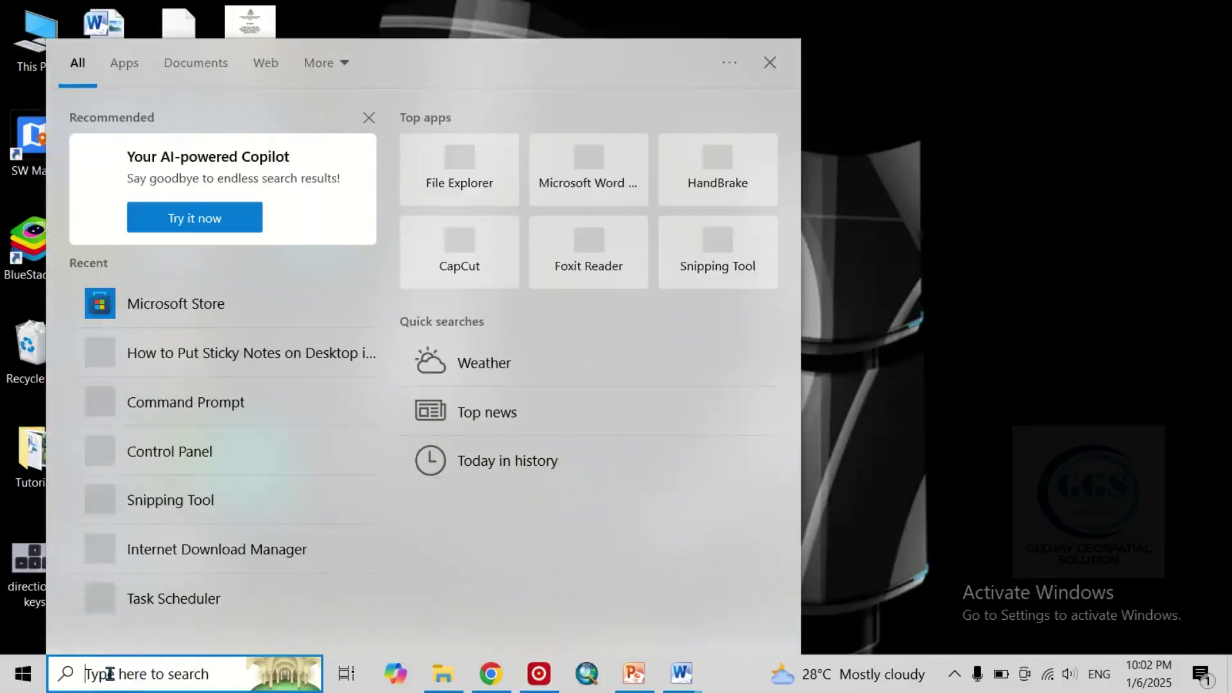
text(mi)
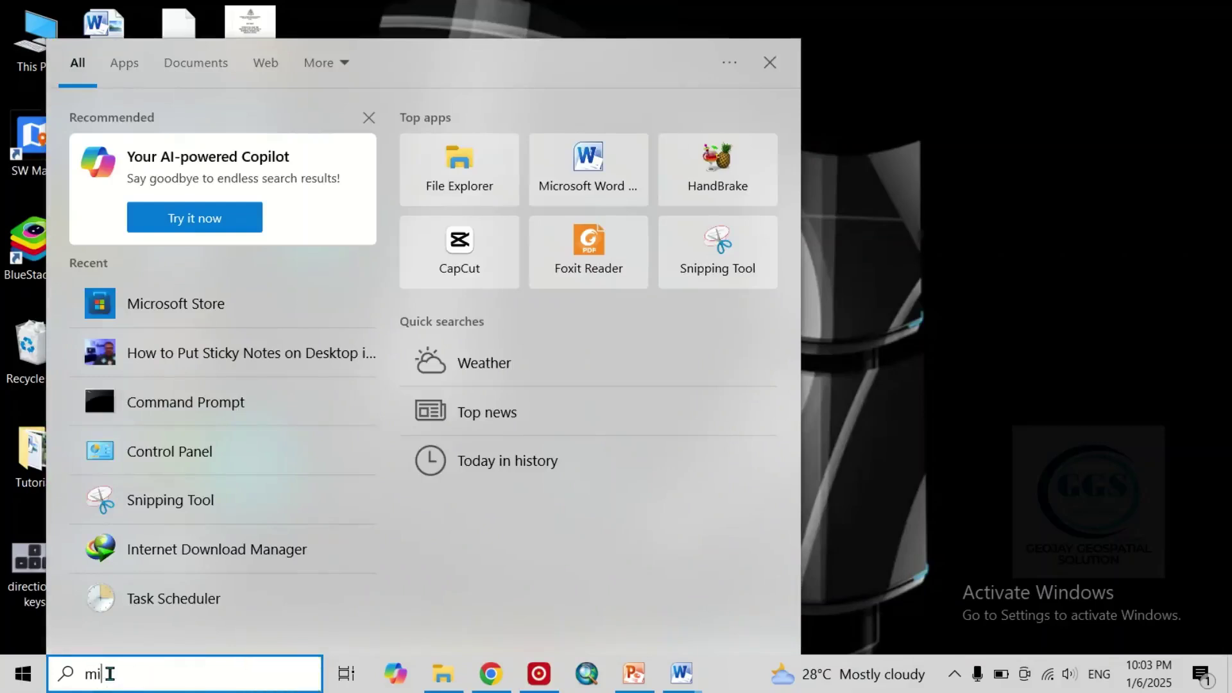
text(cros)
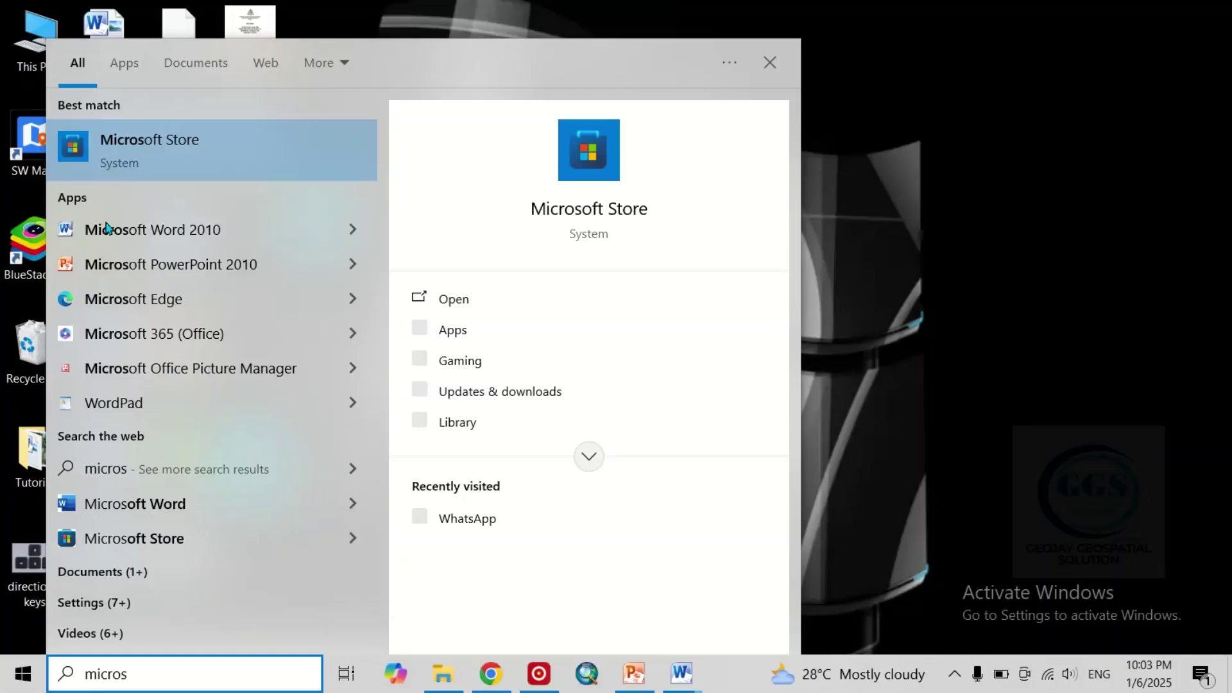
- Launch Microsoft Store and search 'sticky note' to confirm Microsoft Sticky Notes is installed
click(136, 142)
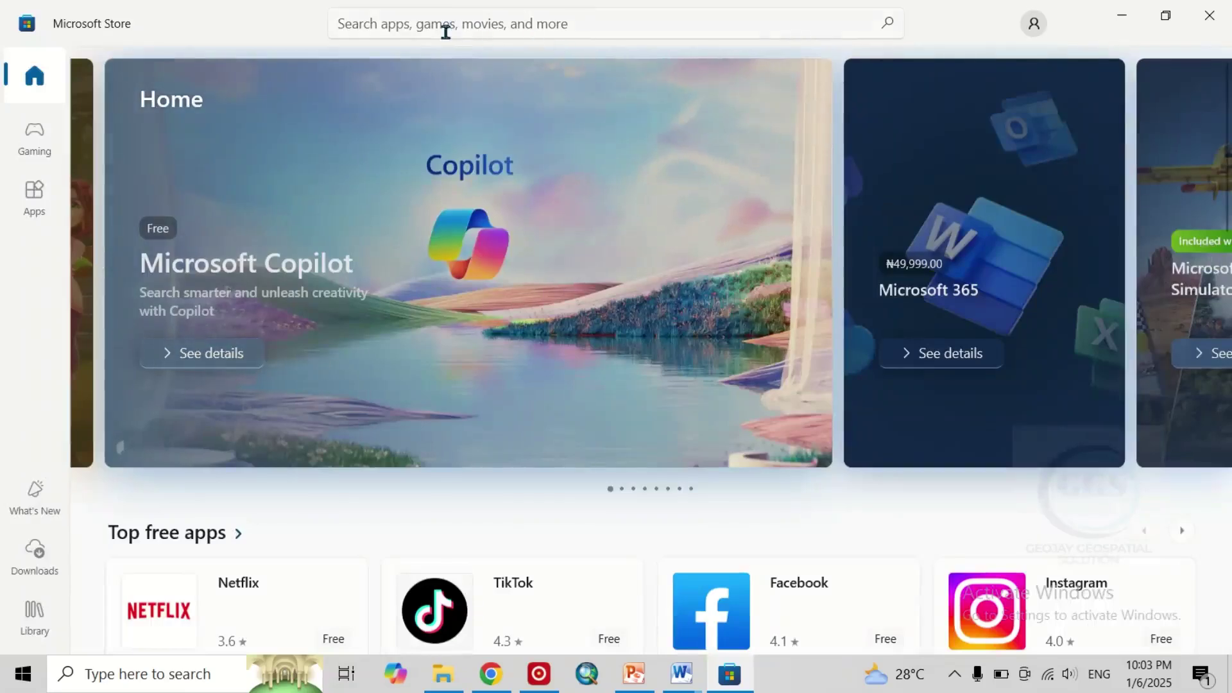
click(447, 25)
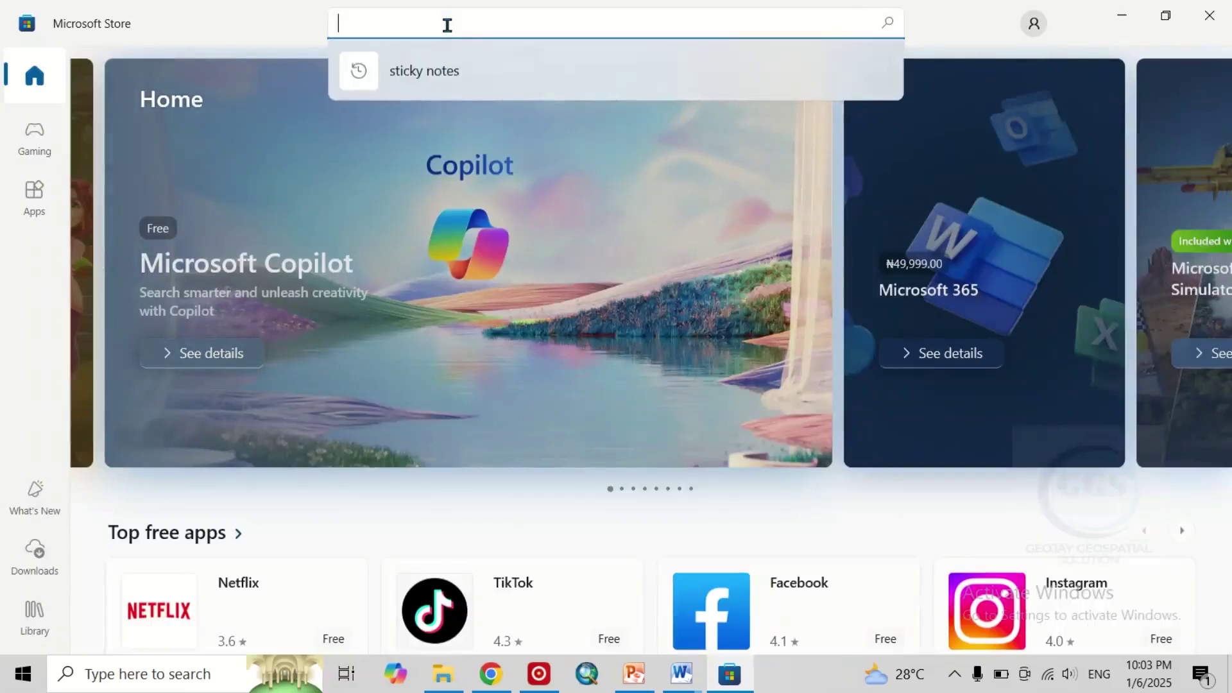
text(st)
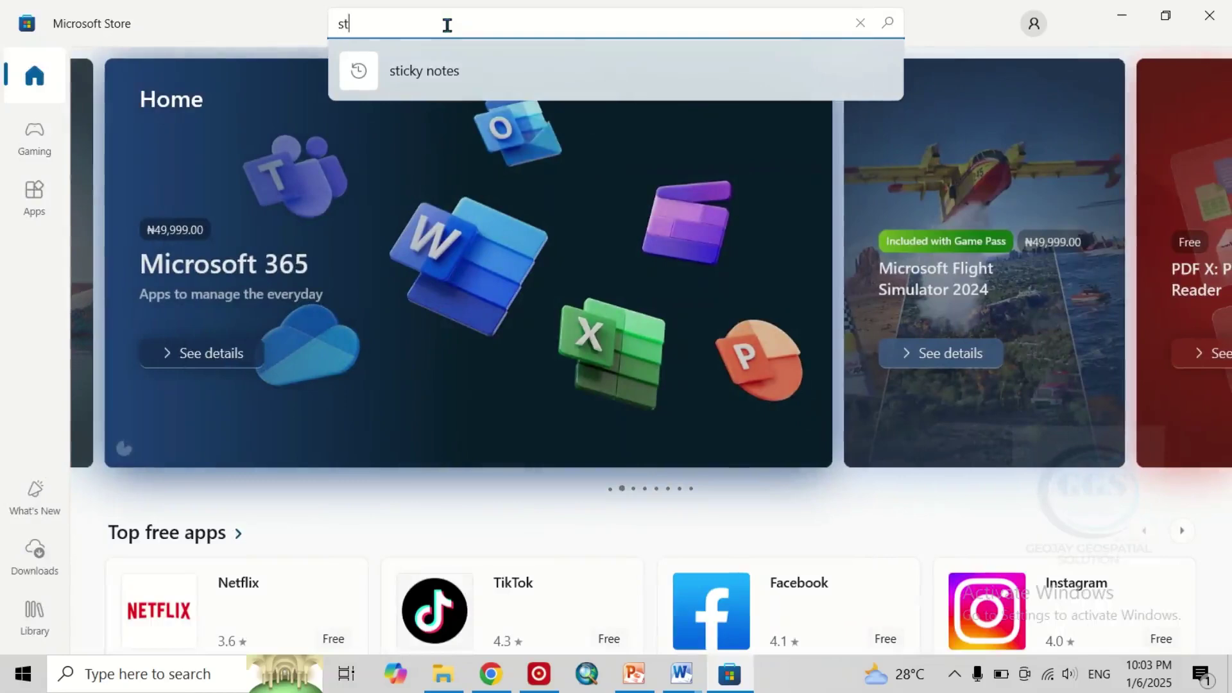
text(icky note)
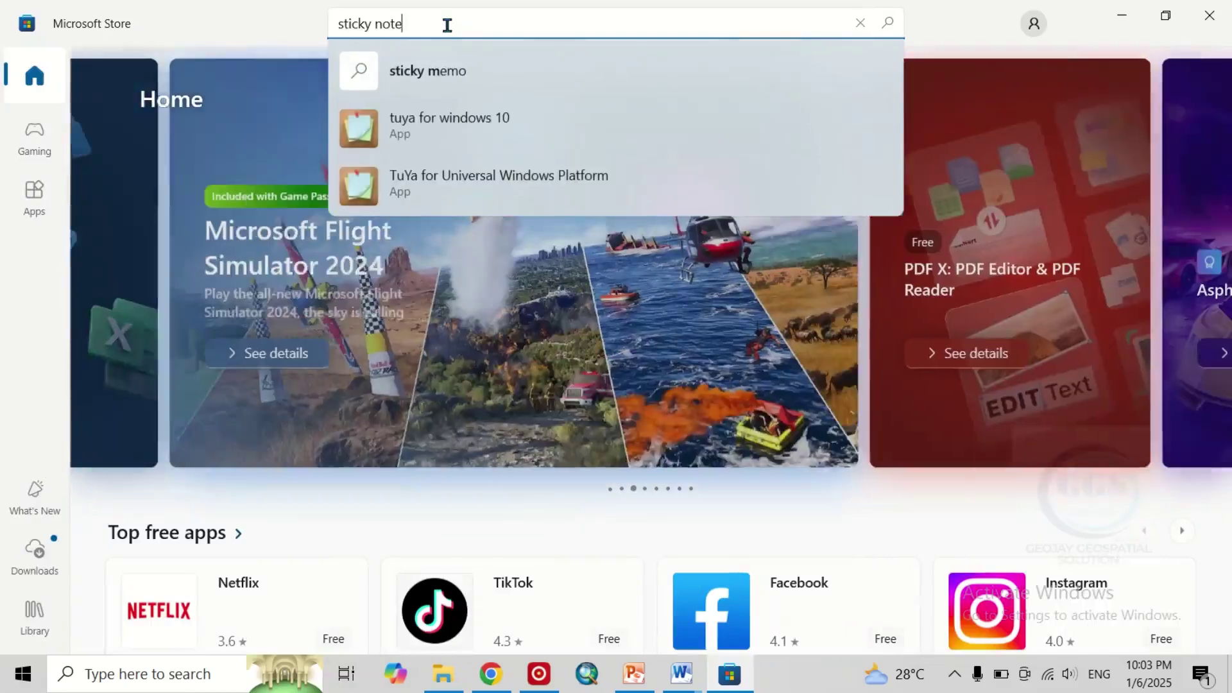
click(448, 71)
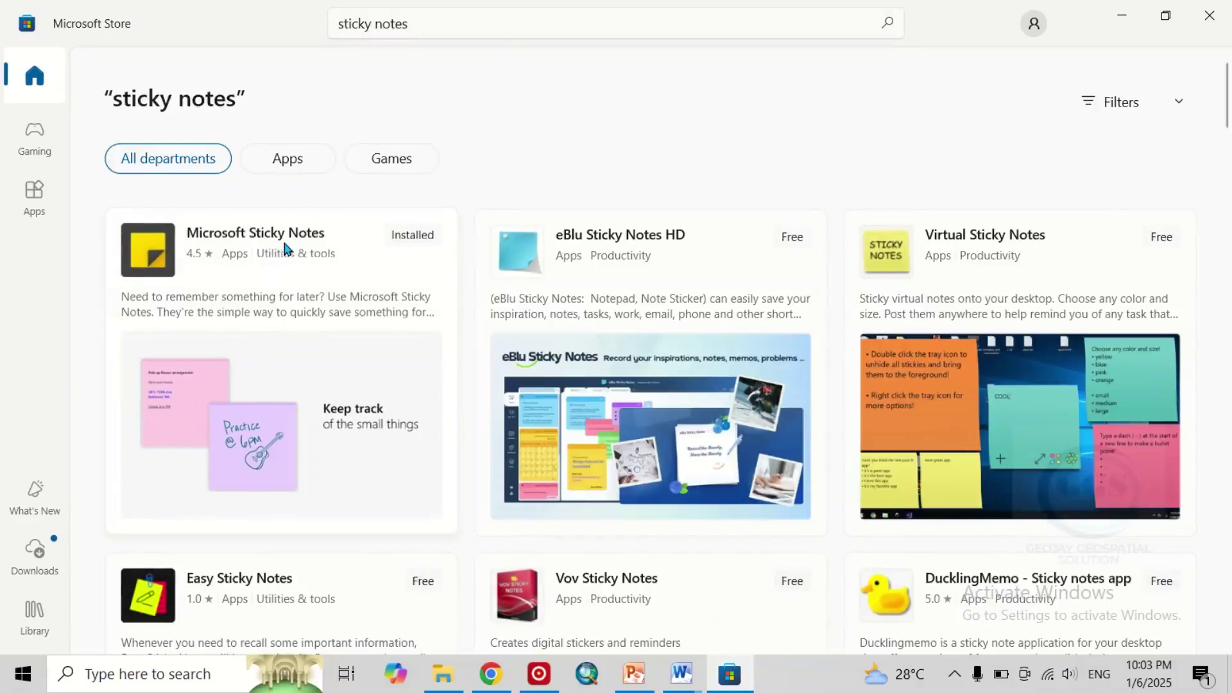
mouse_move(358, 245)
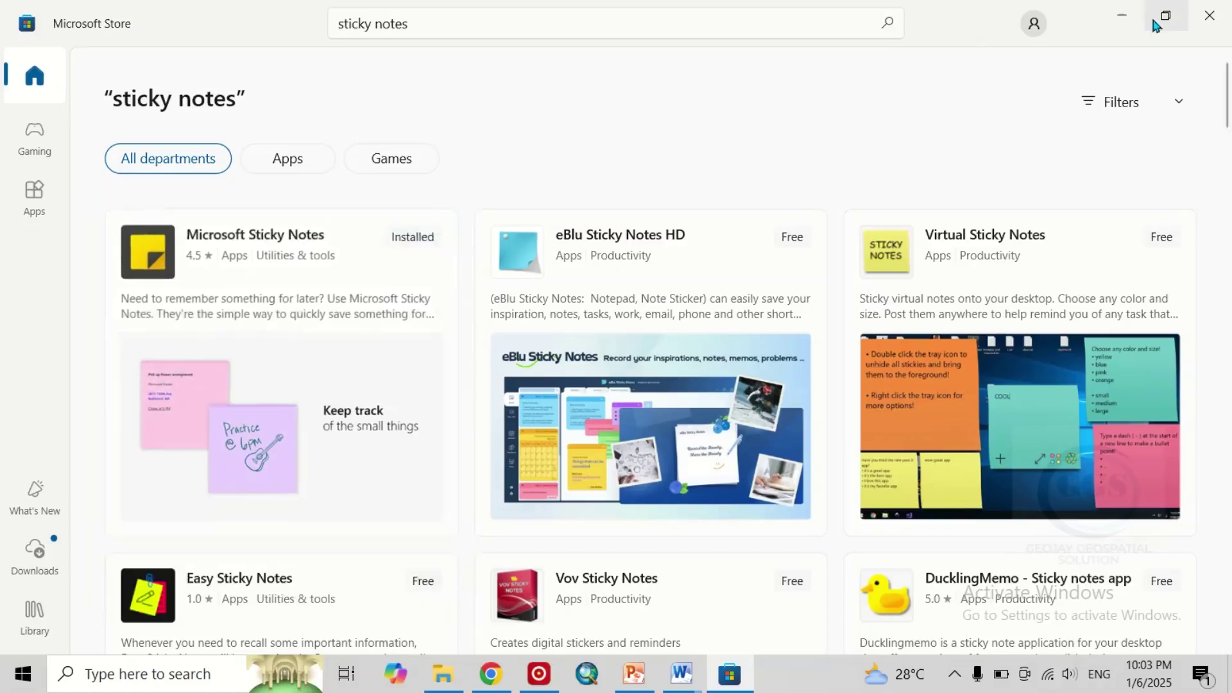
- Close the Store and launch Sticky Notes from the Start menu app list
click(1205, 24)
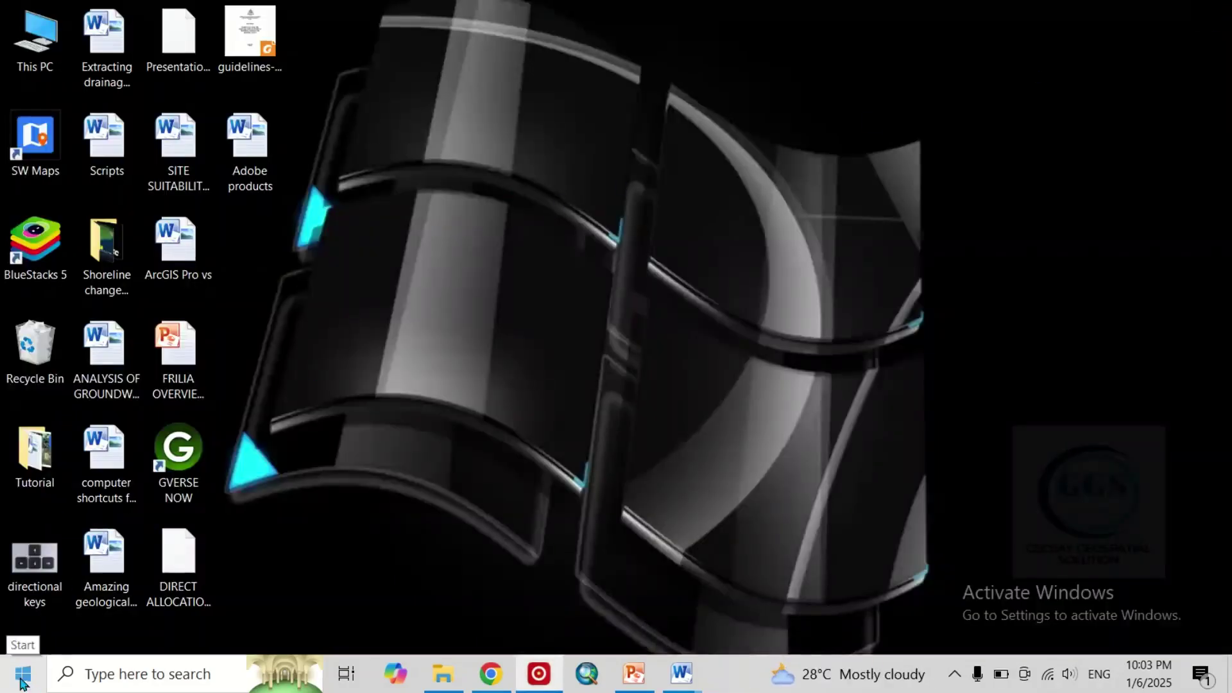
key(super)
scroll(128, 393, down, 15)
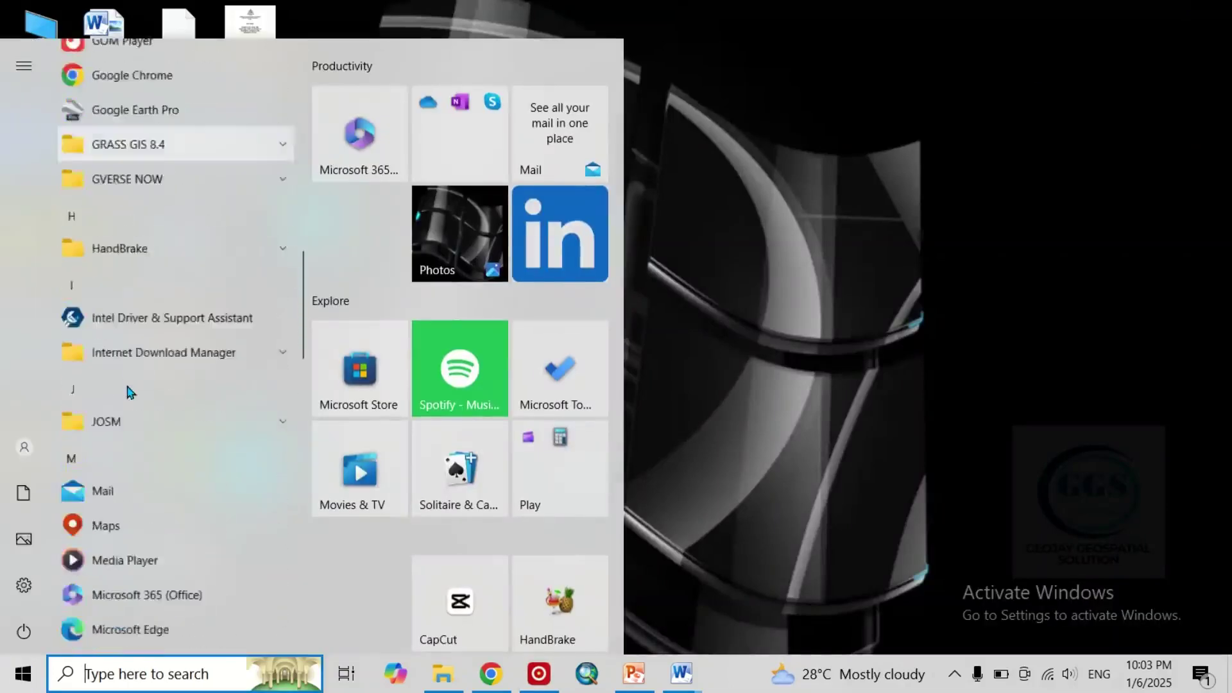
scroll(127, 388, down, 1)
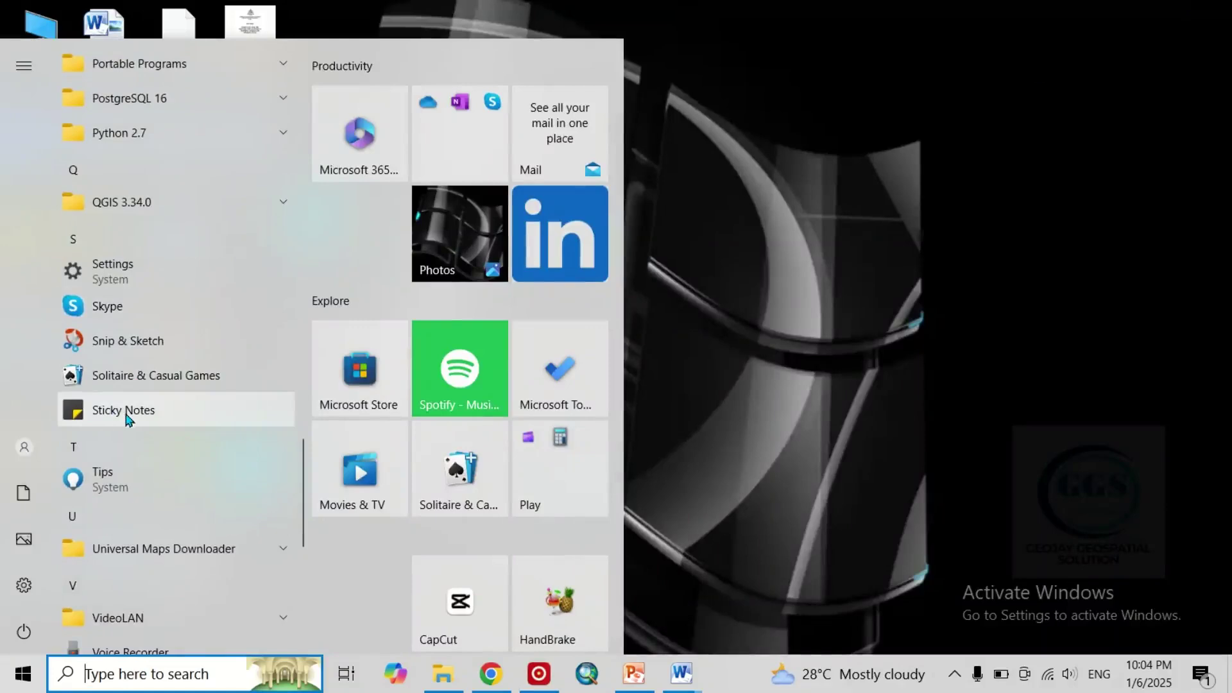
click(124, 409)
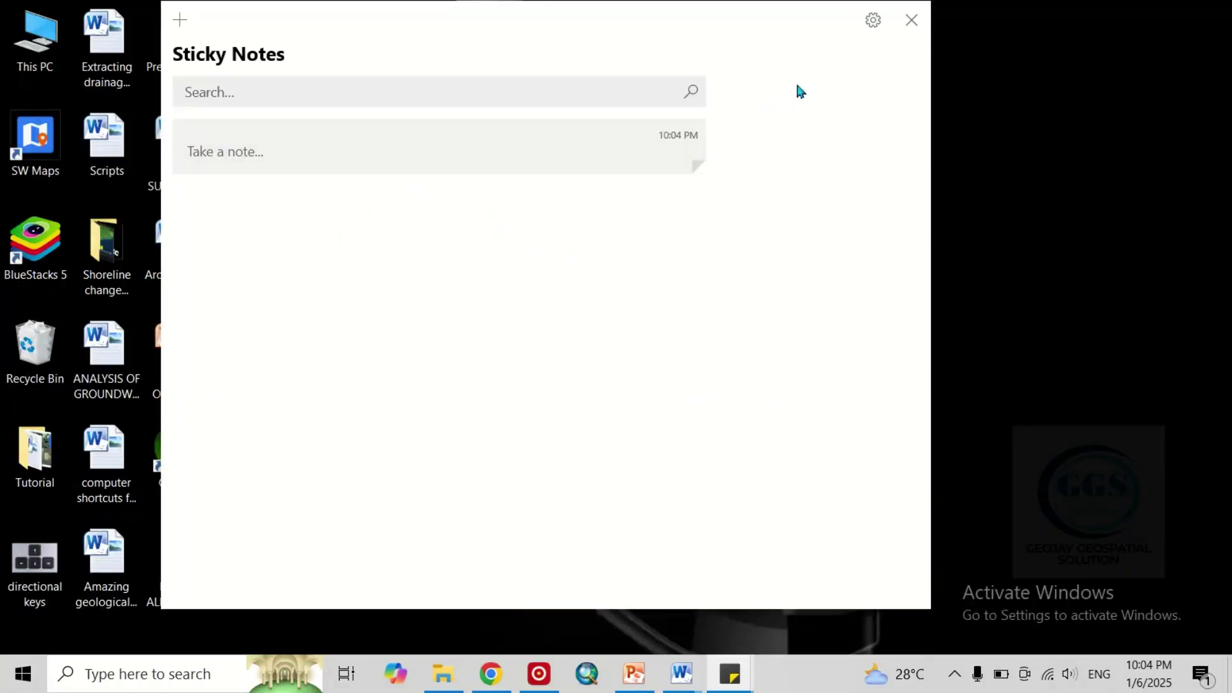
- Dismiss the notes list, then enlarge the blank note and move it toward the upper right
click(912, 20)
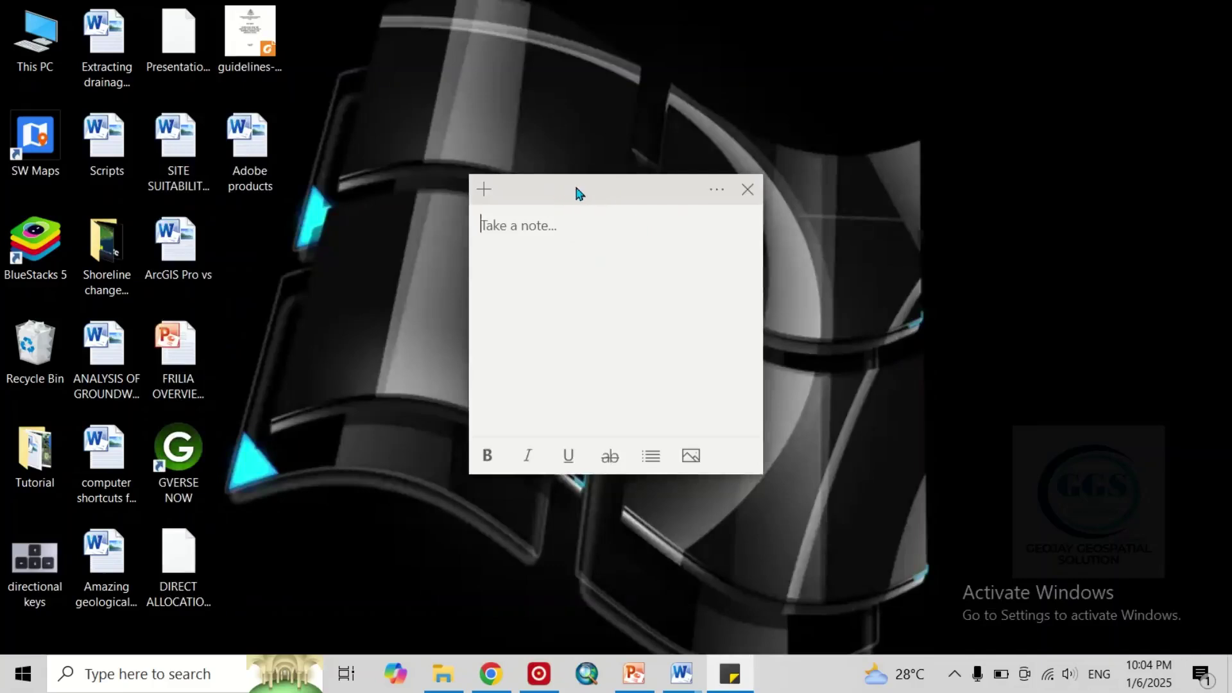
drag(578, 188, 592, 117)
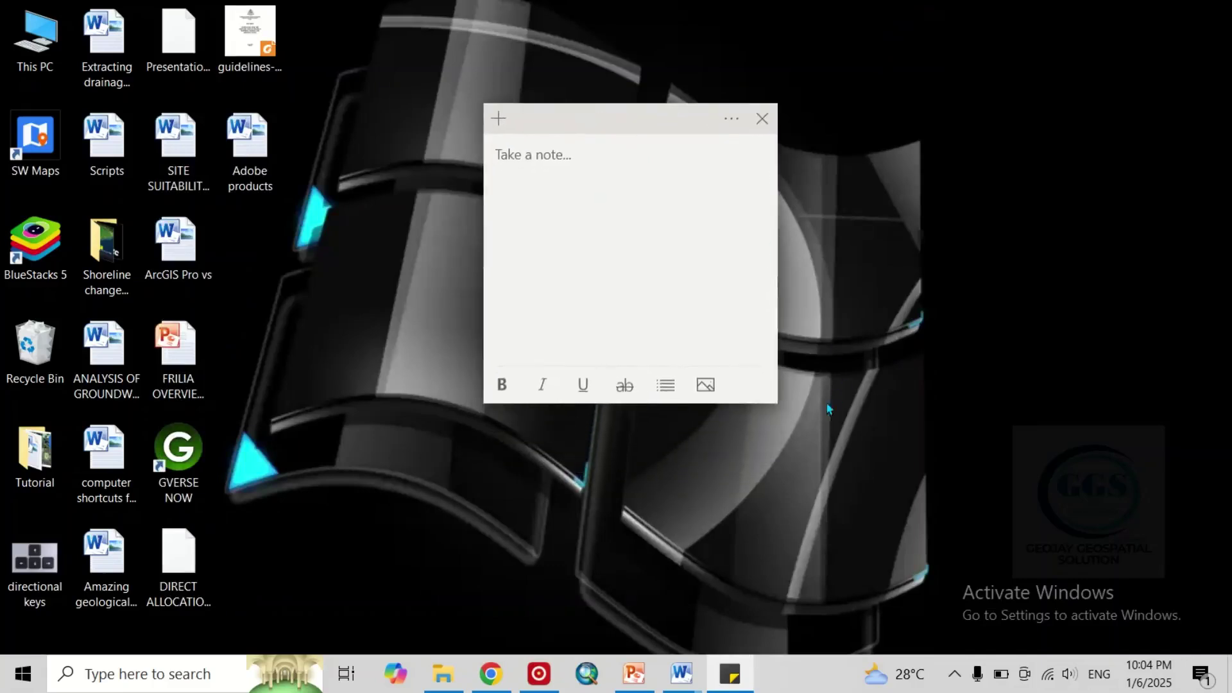
click(787, 411)
drag(787, 411, 940, 523)
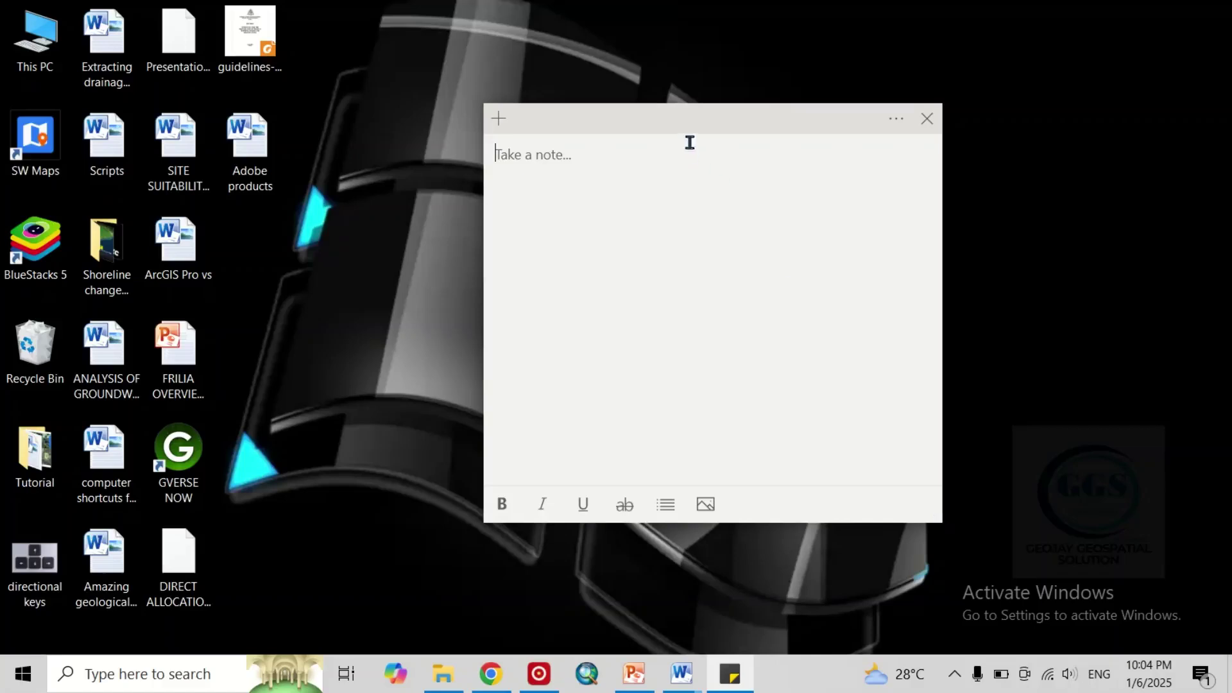
drag(680, 122, 757, 75)
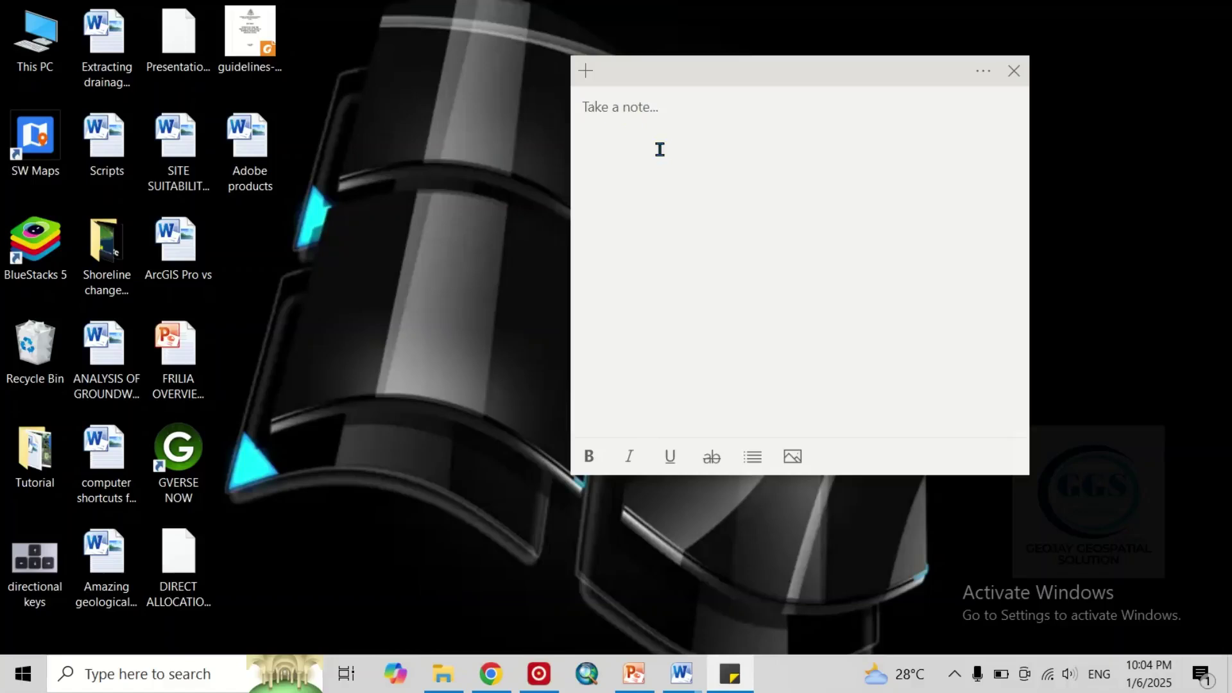
- Type the to-do lines Go to bank, Create video, a call item and a visit item
text(Go)
text( to bank )
text(Create video)
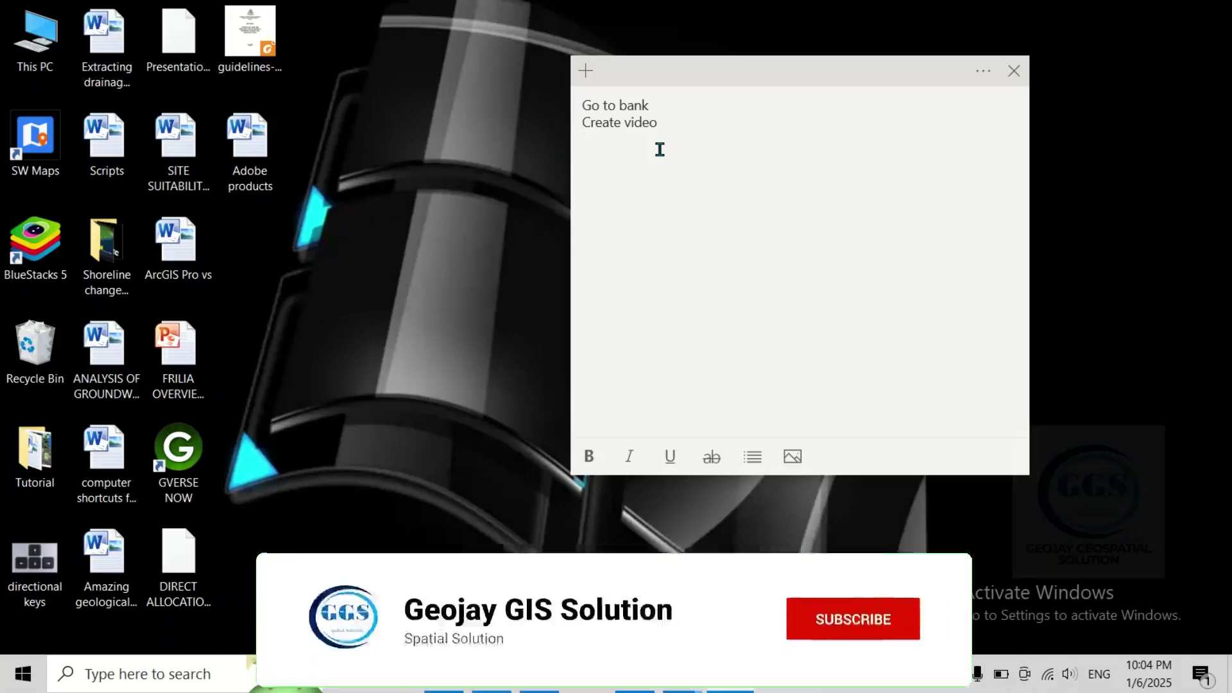
text(Call)
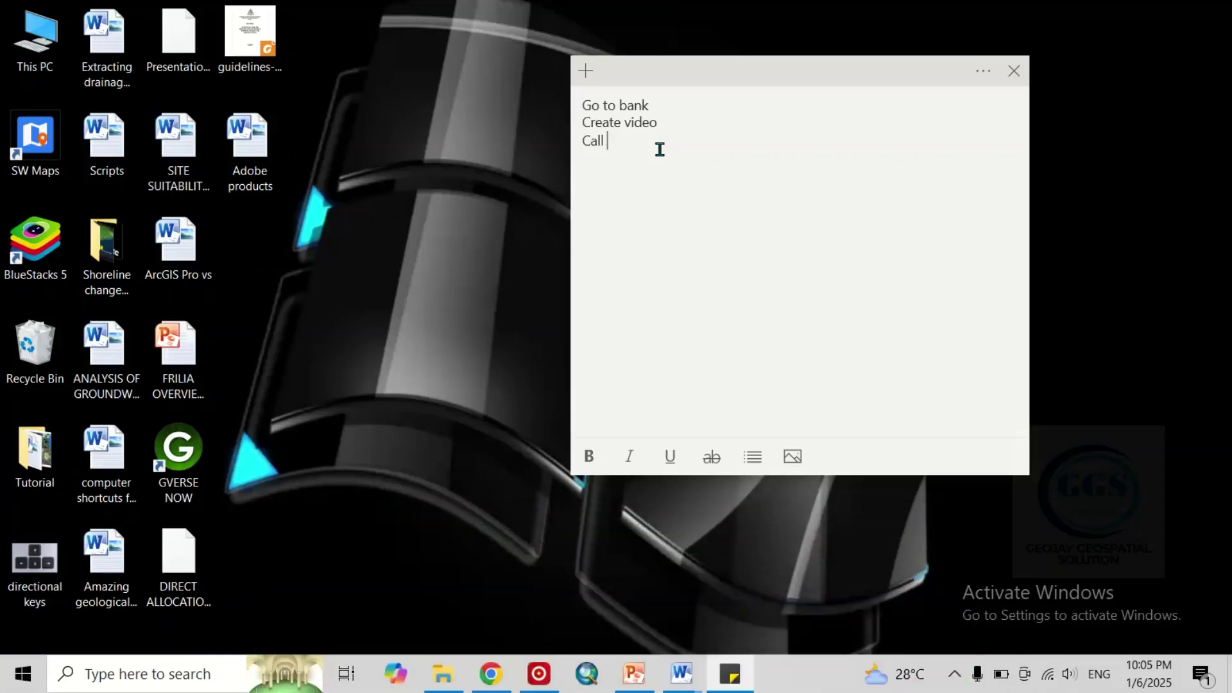
text( Adavidu)
text(opa)
- Change the note colour to pink, after briefly trying green
click(982, 76)
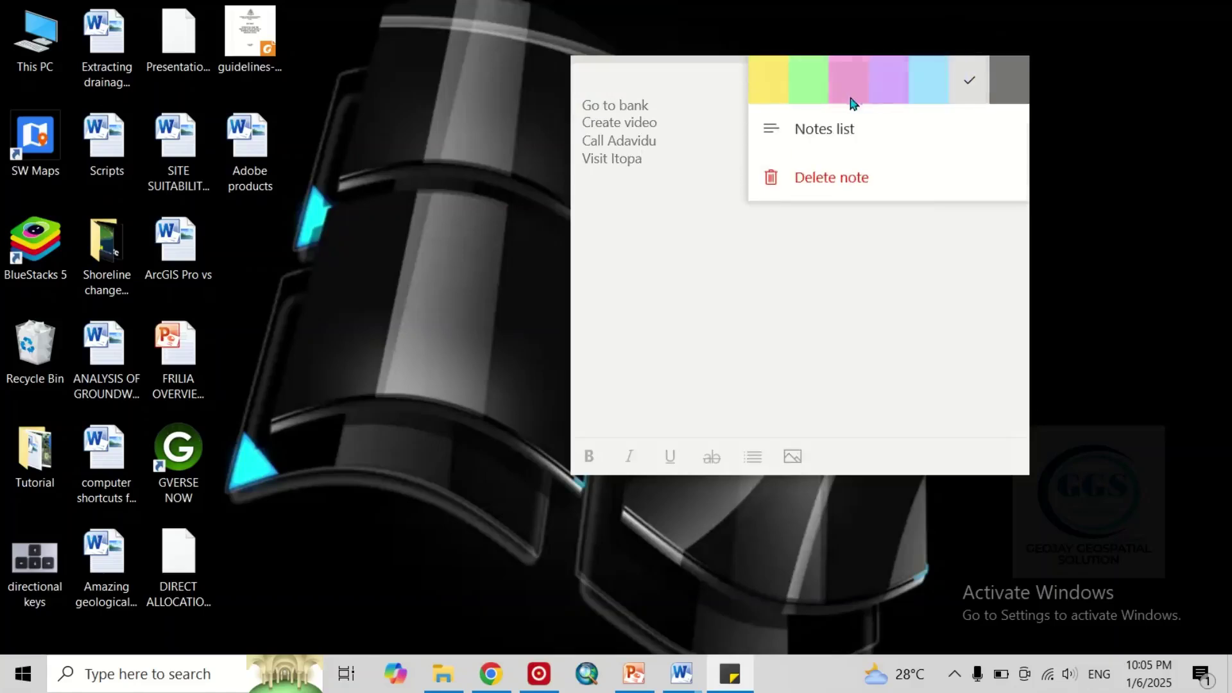
click(807, 90)
click(976, 70)
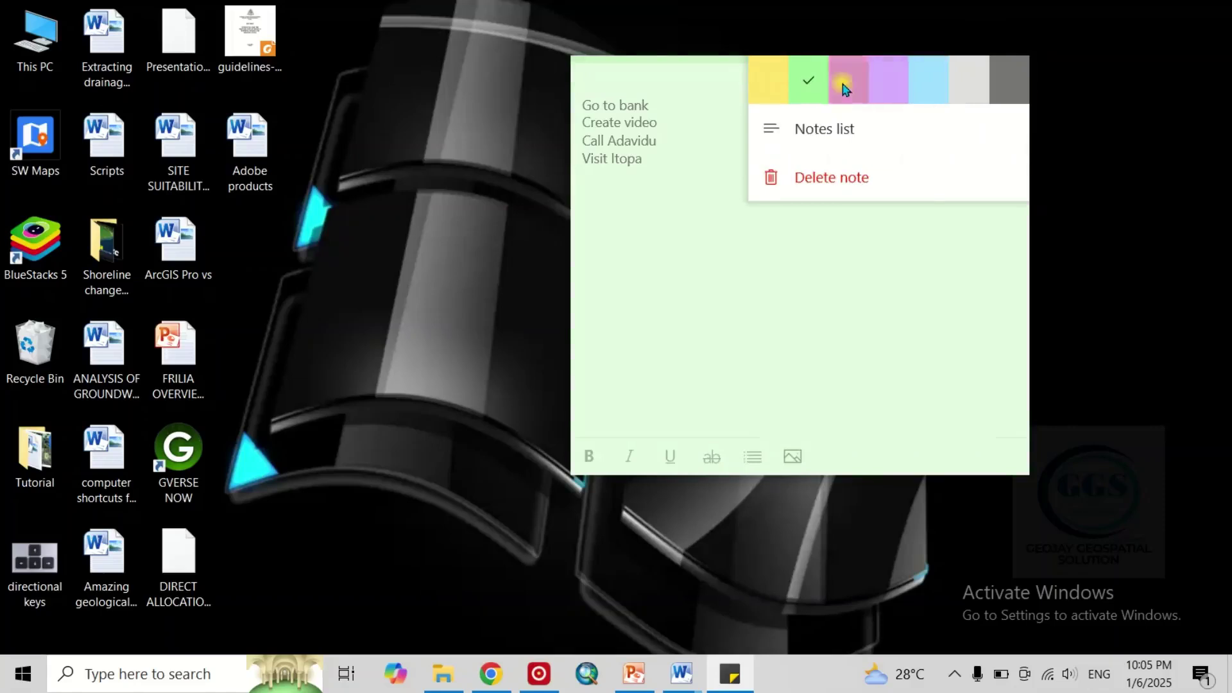
click(842, 80)
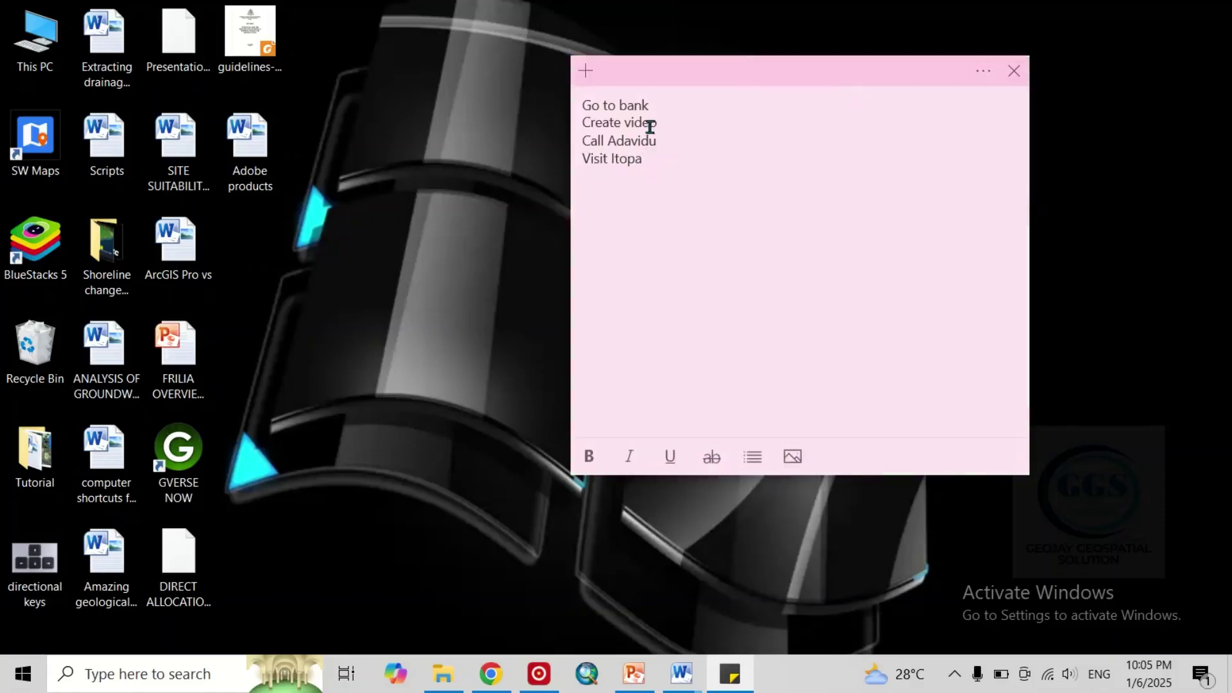
- Set 'Go to bank' in bold italic and select the last to-do line
drag(653, 107, 574, 105)
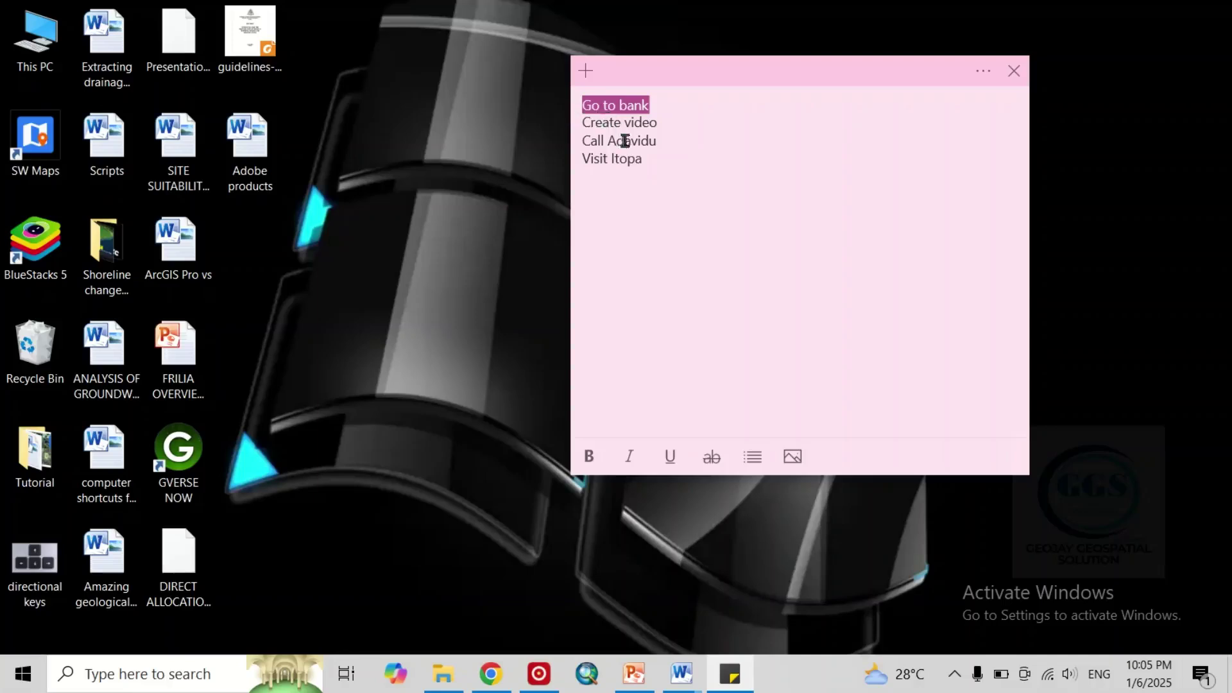
click(589, 456)
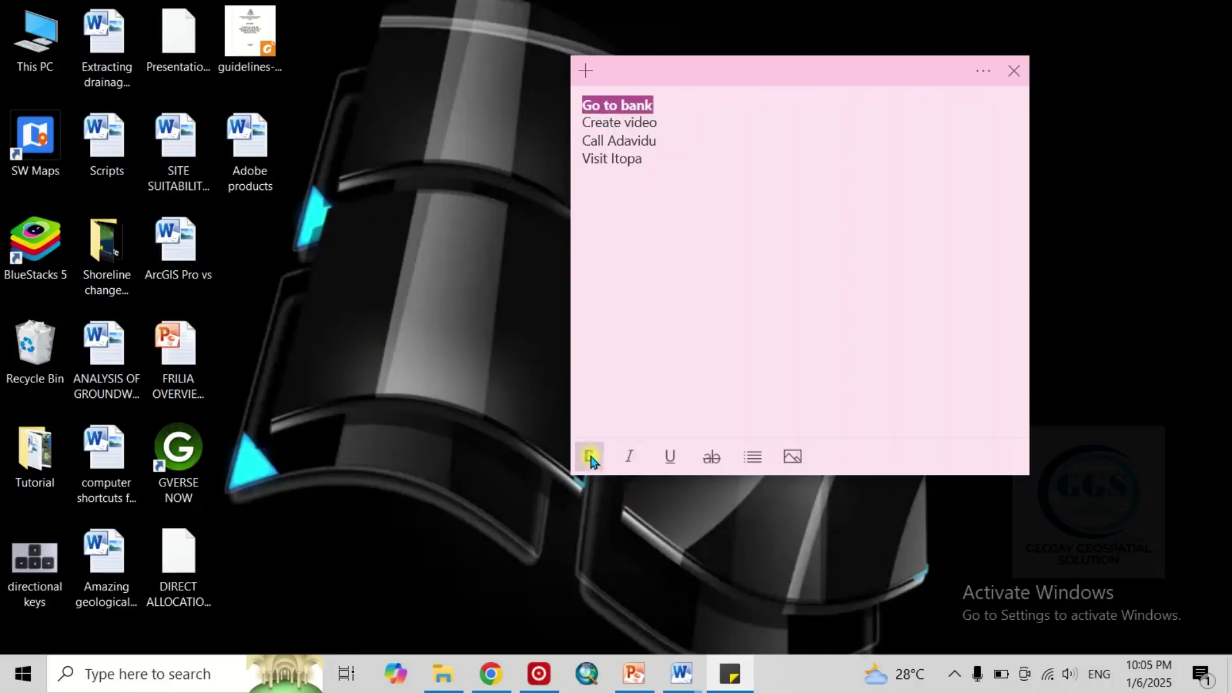
click(630, 456)
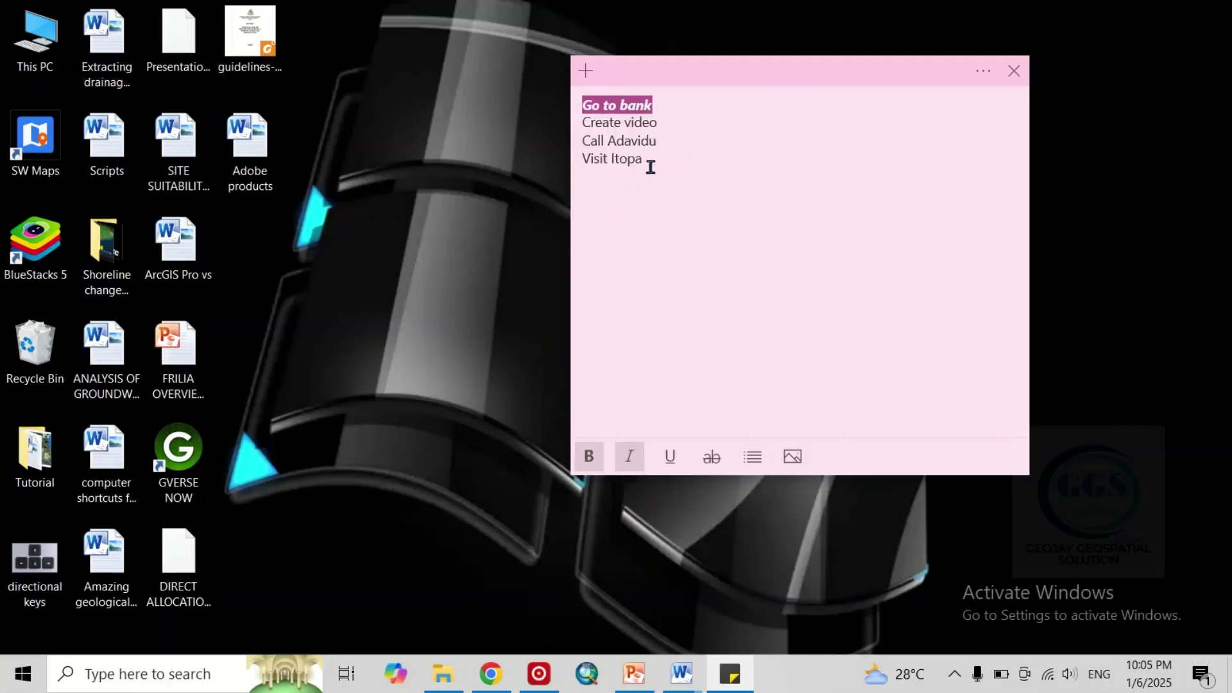
drag(645, 161, 581, 159)
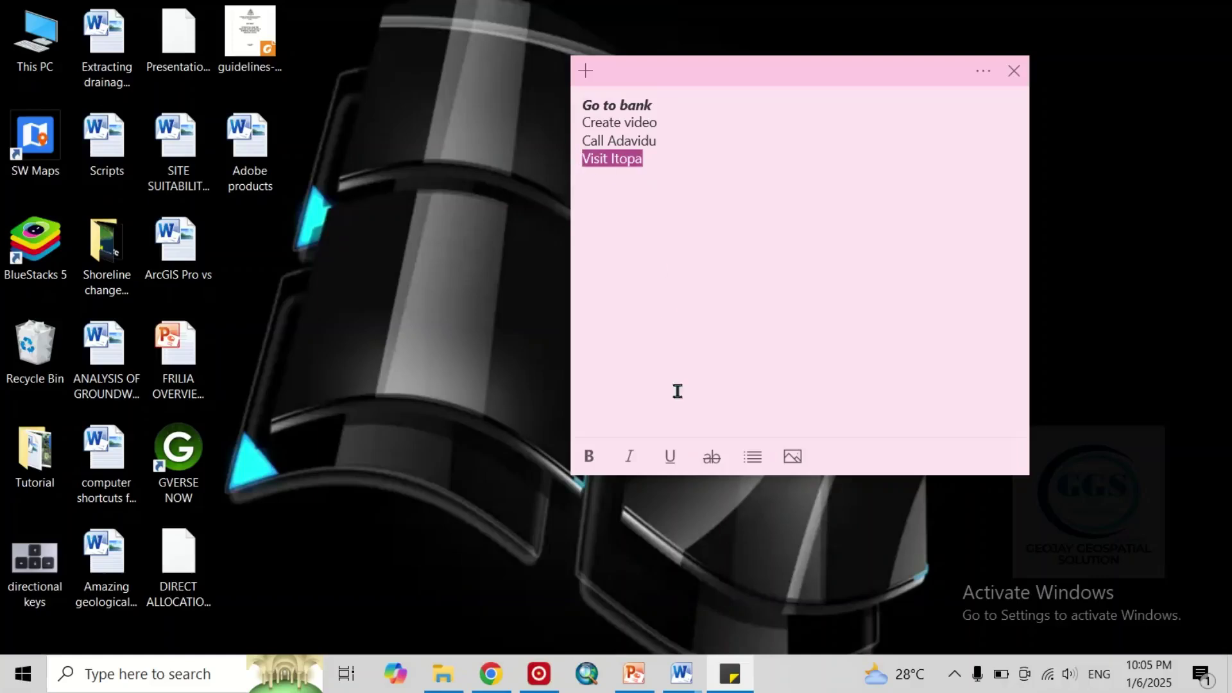
- Underline the last to-do line and turn all four lines into a bulleted list
click(670, 460)
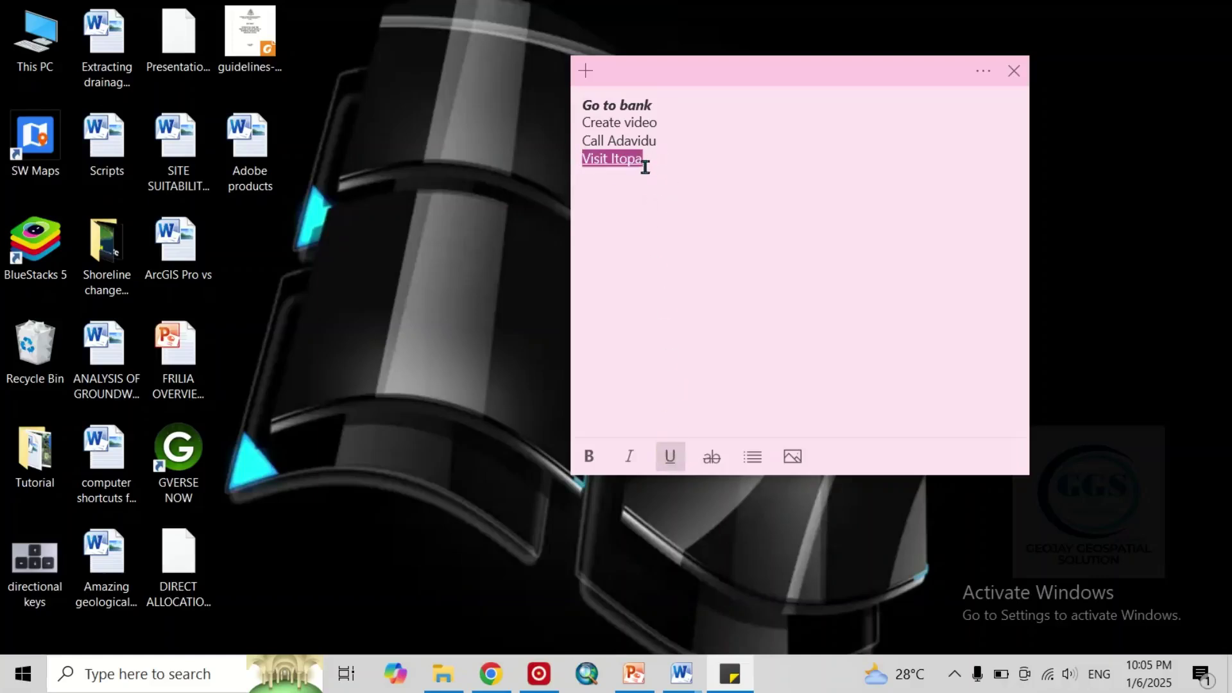
drag(649, 165, 575, 104)
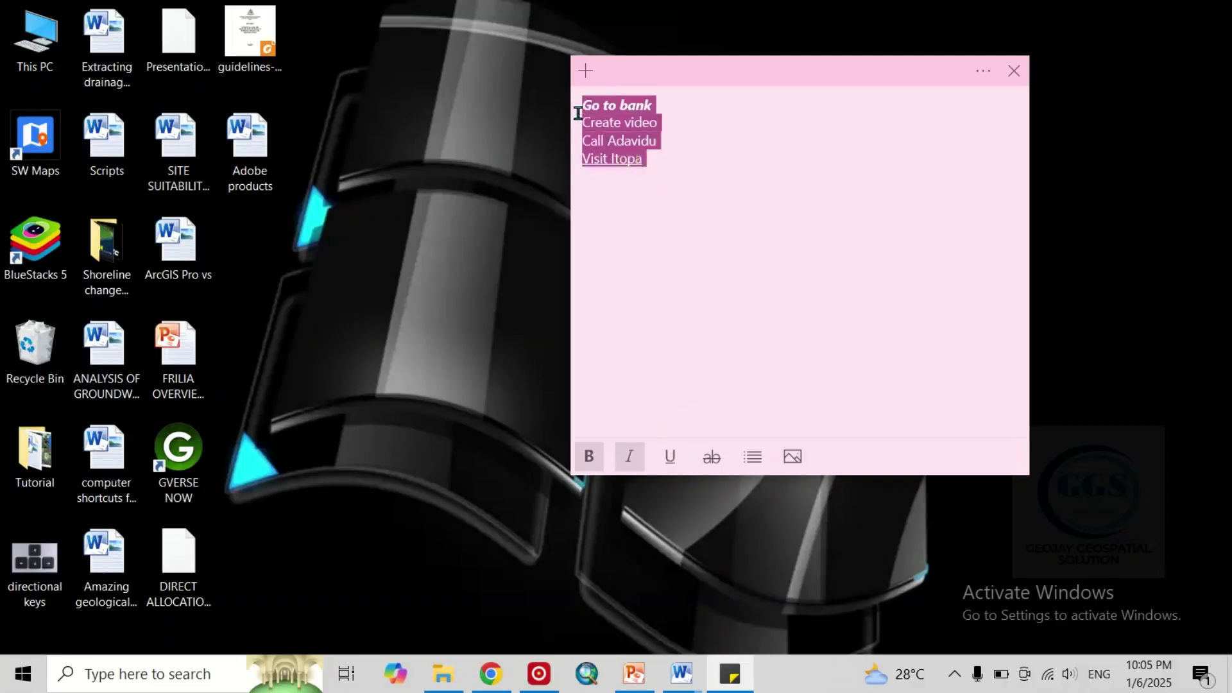
click(752, 456)
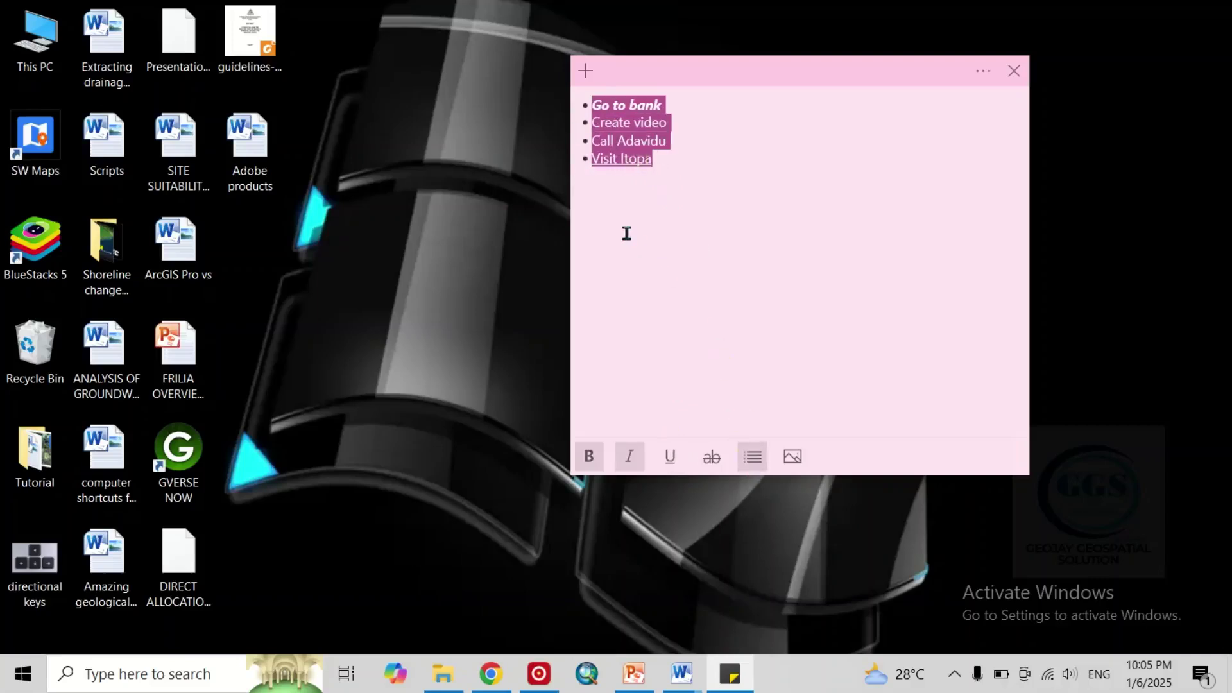
click(650, 164)
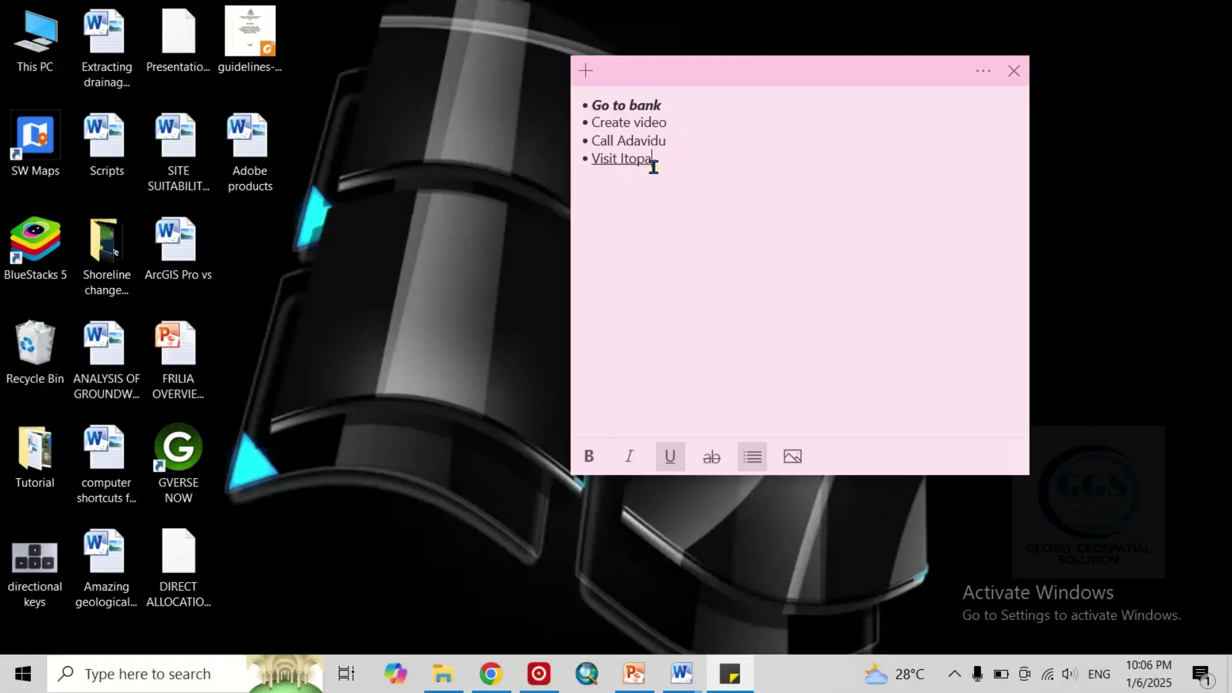
- Strike through the third to-do line, the call item
drag(662, 104, 591, 108)
drag(667, 143, 585, 141)
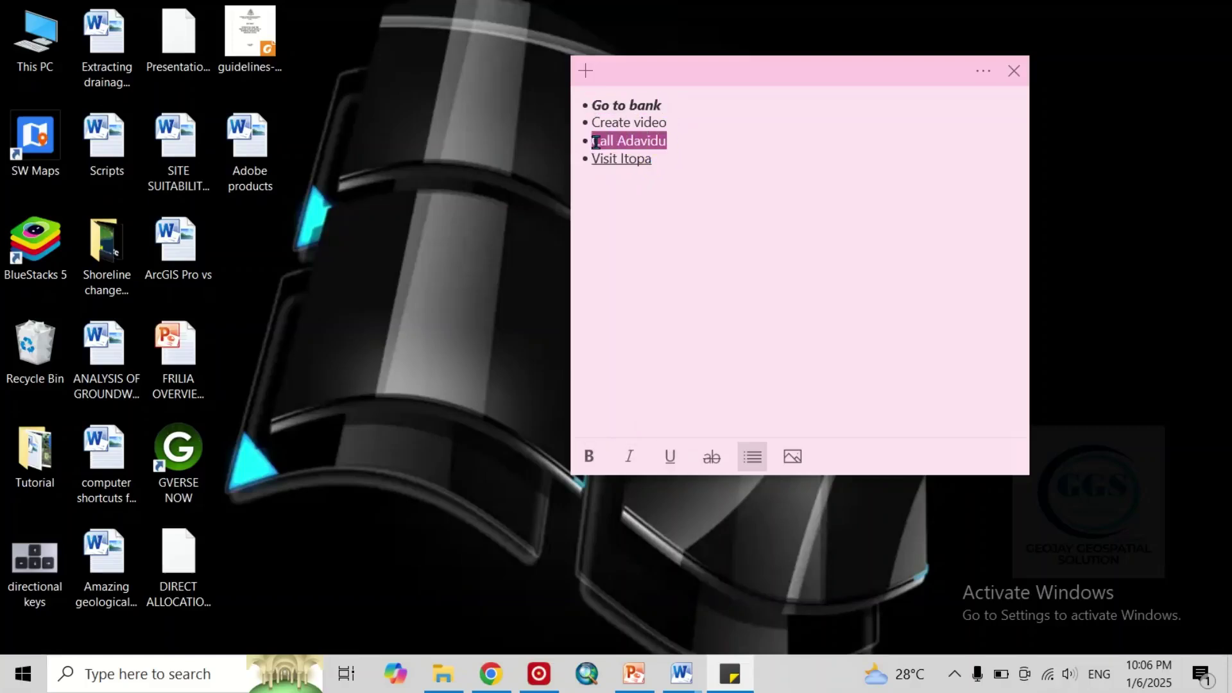
click(711, 456)
click(706, 268)
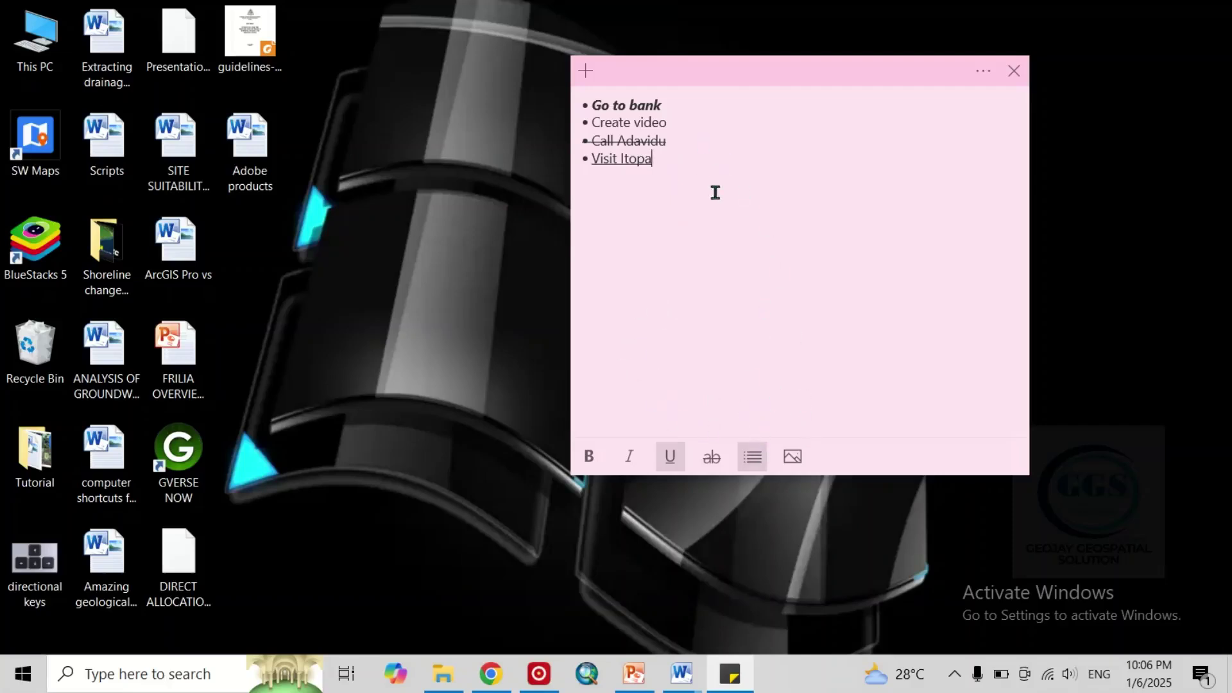
- Insert the GGS logo image from Pictures and drag the note larger to show the full list
click(793, 458)
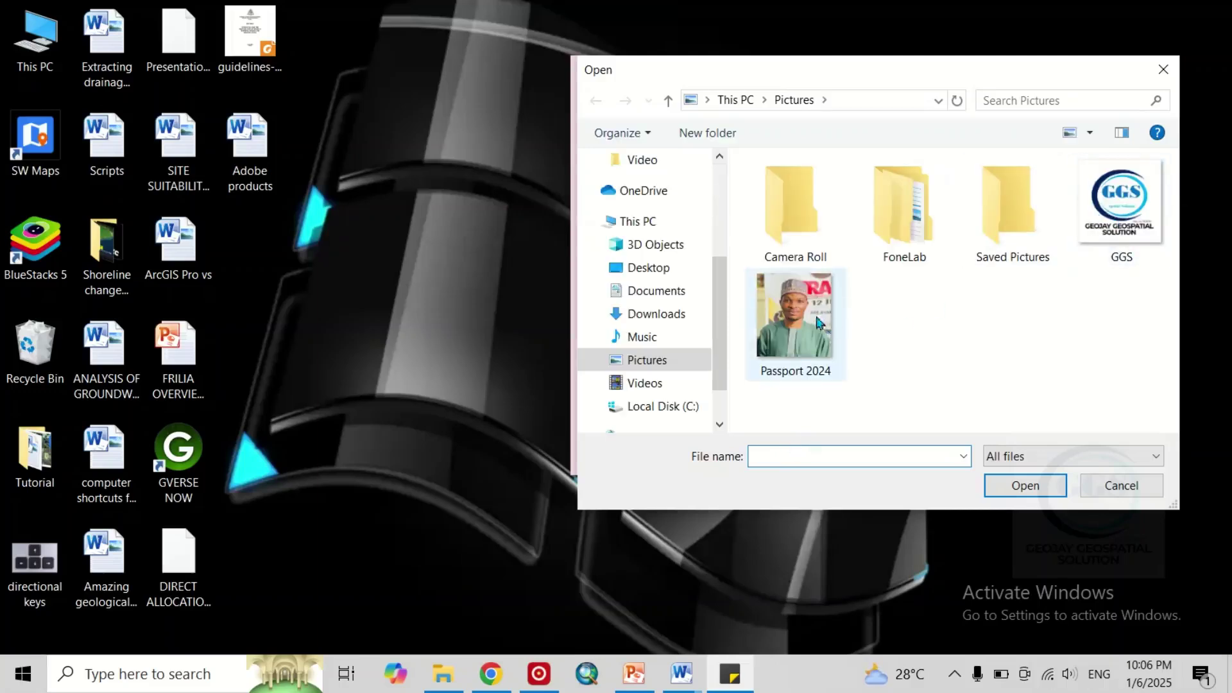
click(1130, 218)
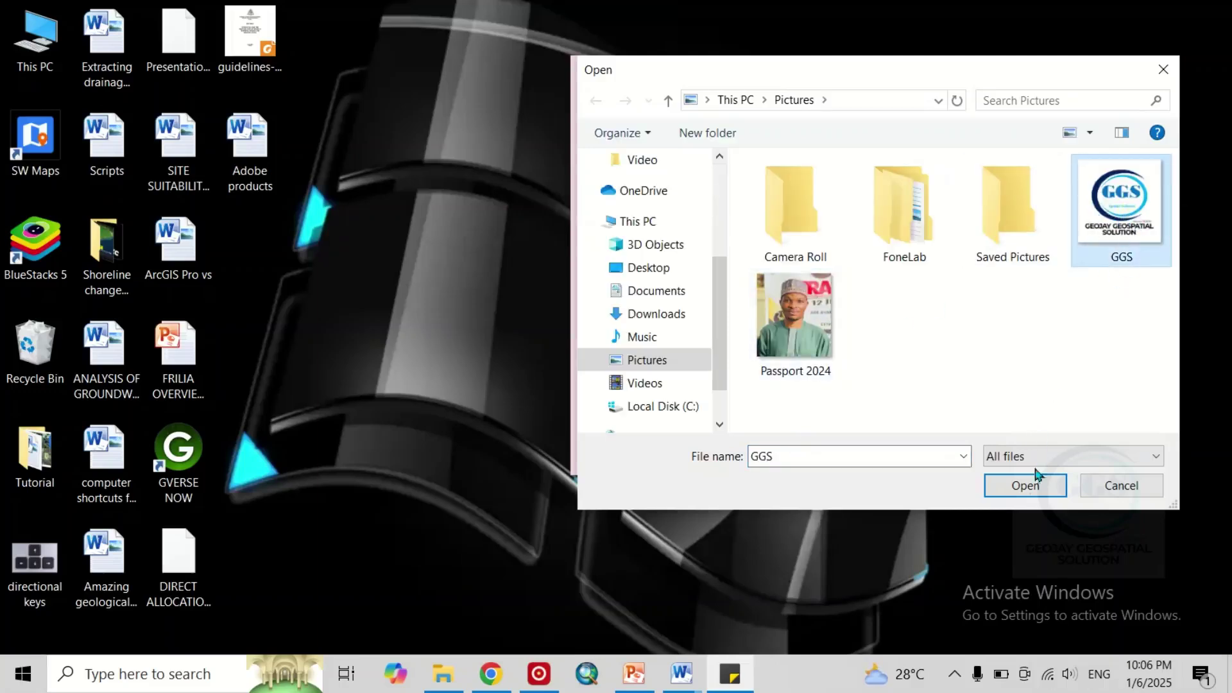
click(1005, 486)
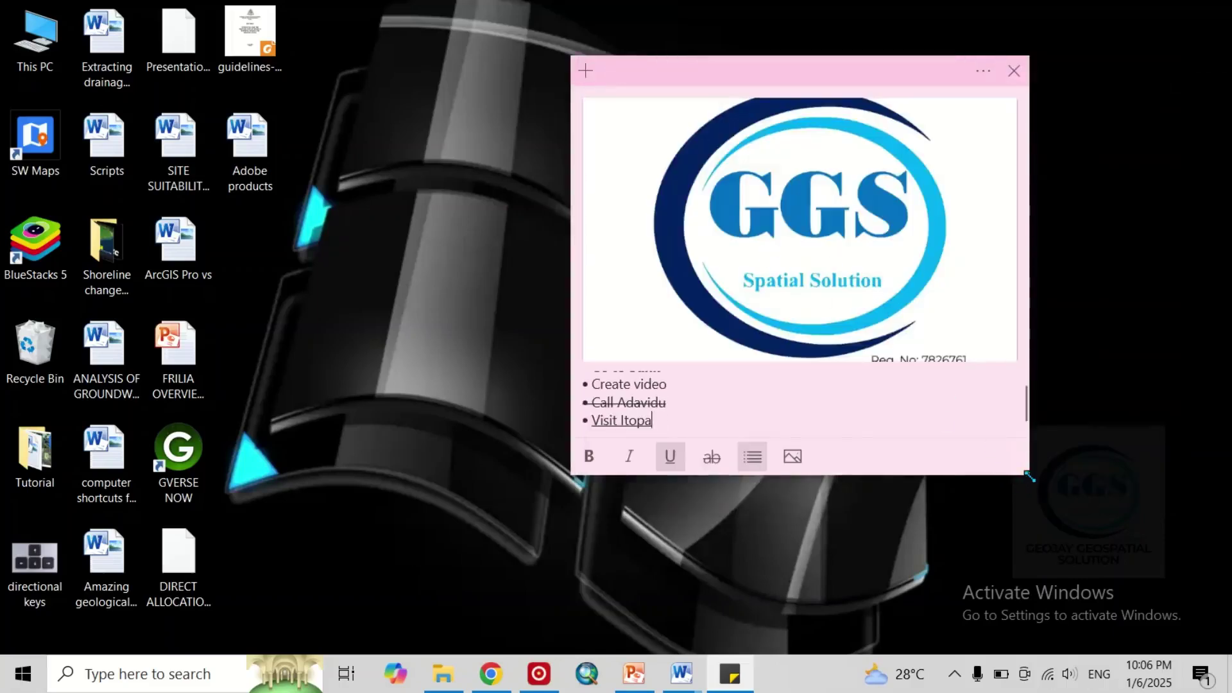
drag(1029, 477, 1062, 522)
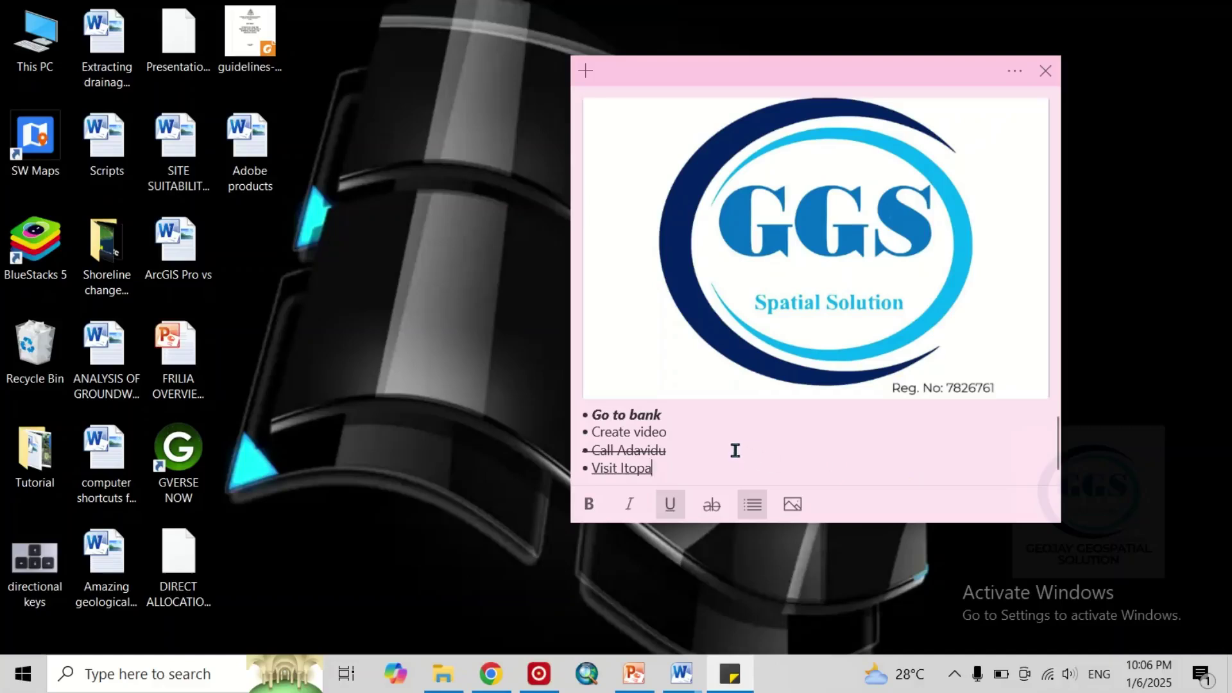